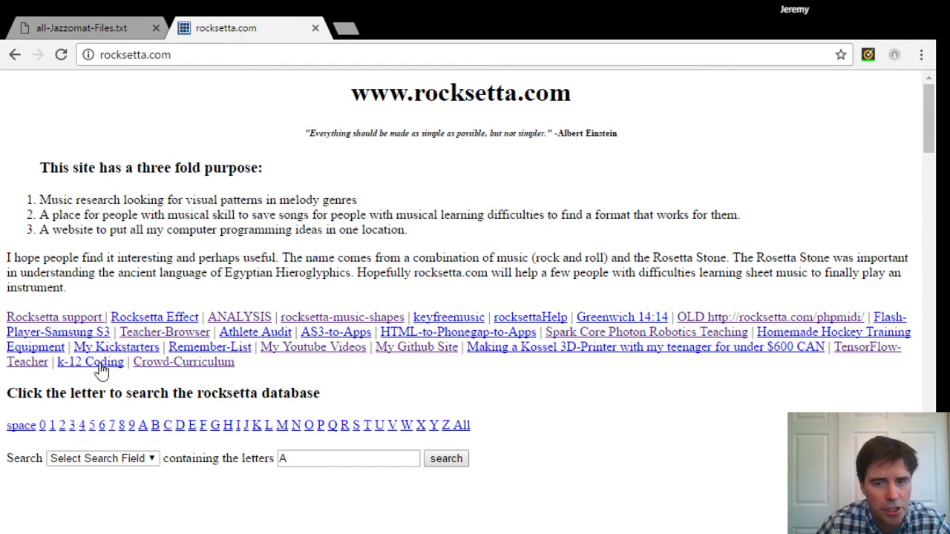
- Go from rocksetta.com's TensorFlow-Teacher page to the demo RNN music website
click(857, 354)
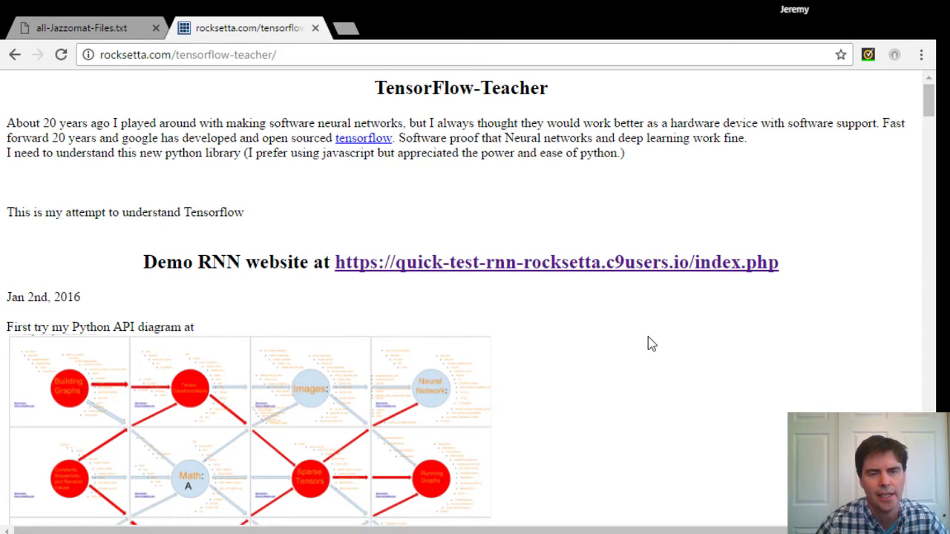
click(555, 269)
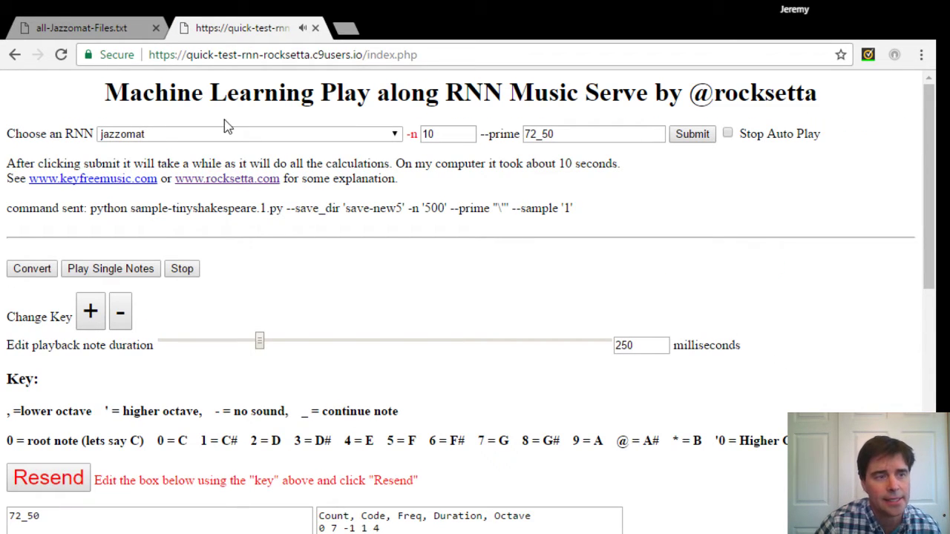
- Look over the RNN model choices, then edit the notes box to read 72_50_@-*
click(197, 143)
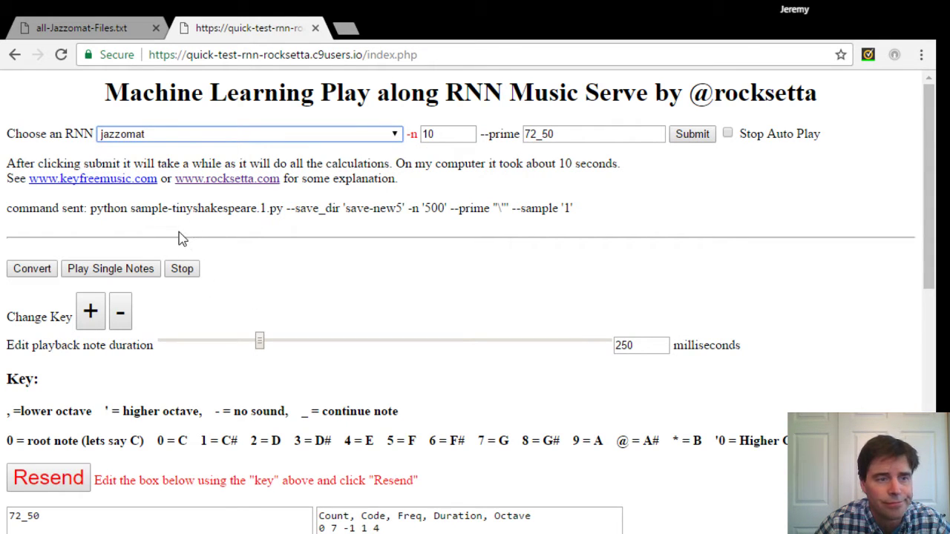
click(460, 314)
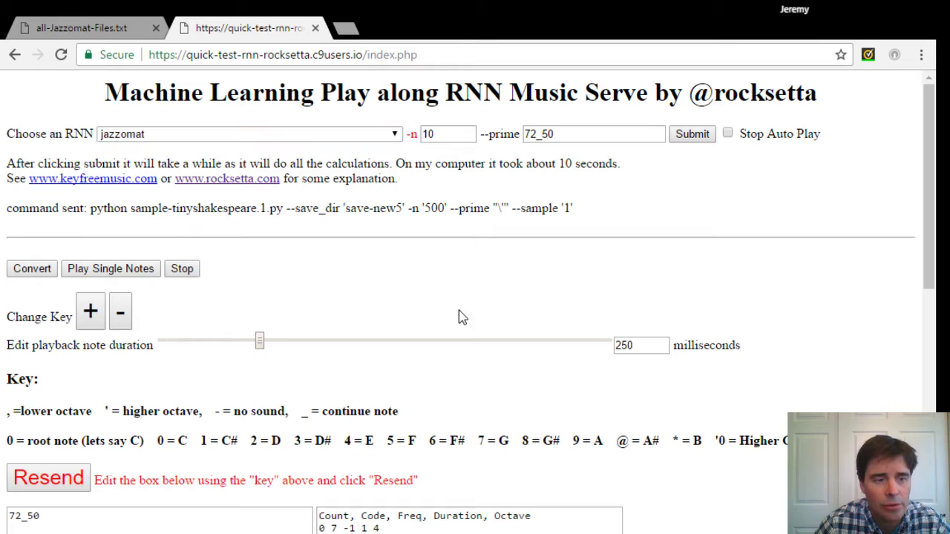
double_click(80, 513)
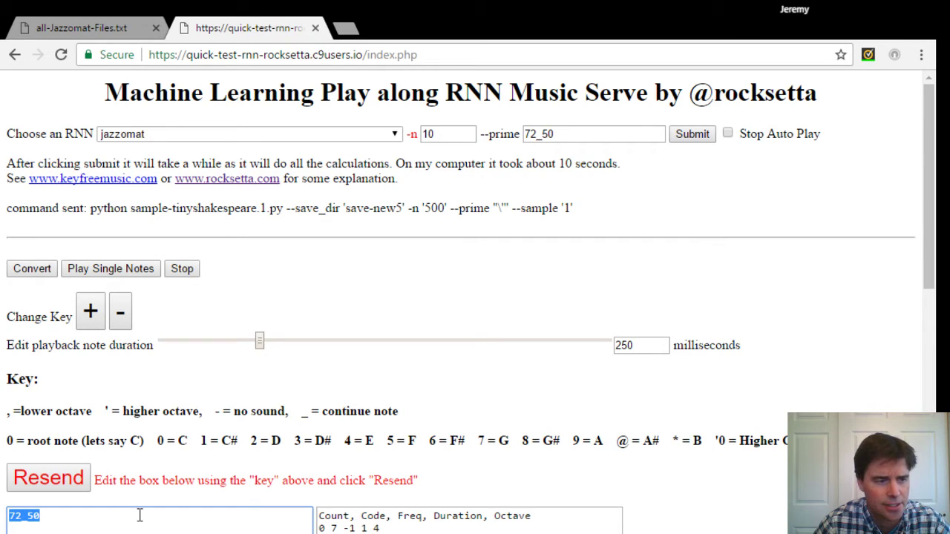
click(39, 519)
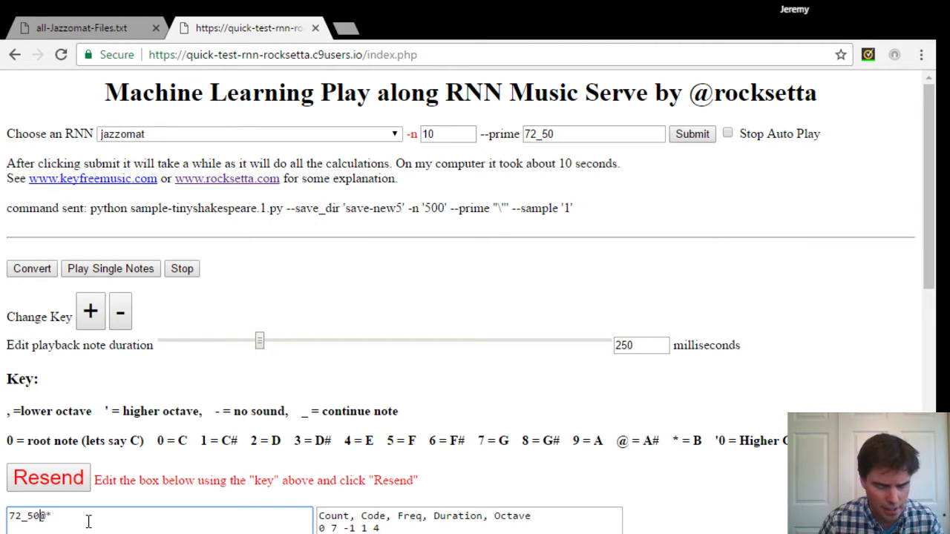
text(_)
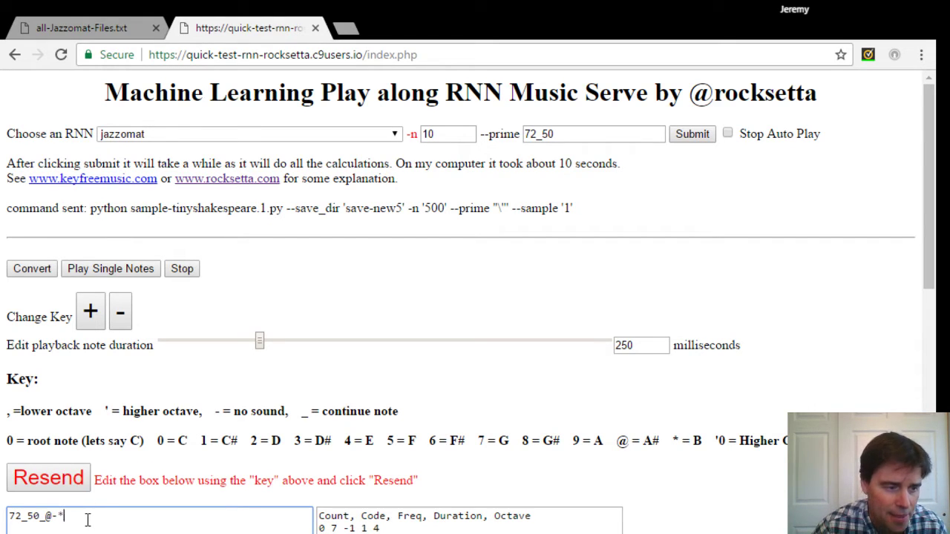
- Convert the 72_50_@-* notes and play them as single notes
key(ctrl+a)
click(32, 270)
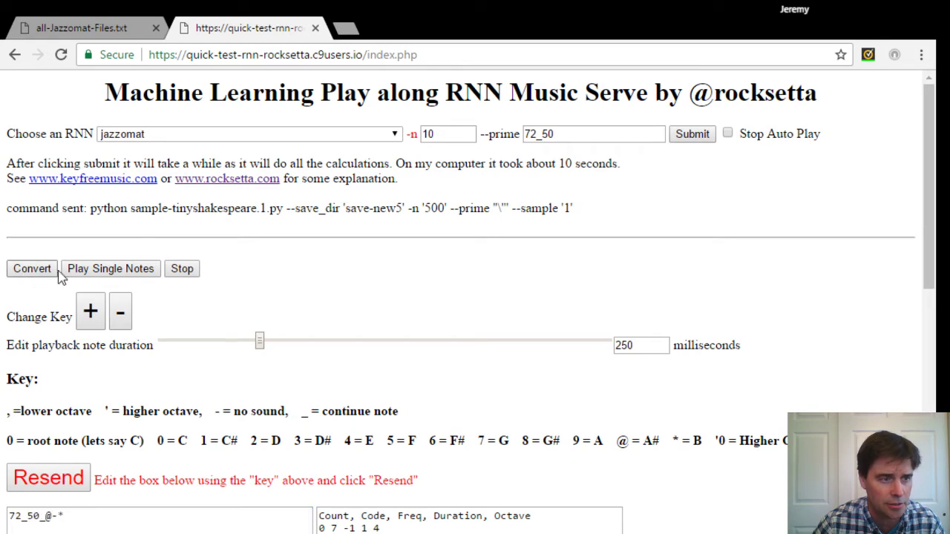
click(141, 272)
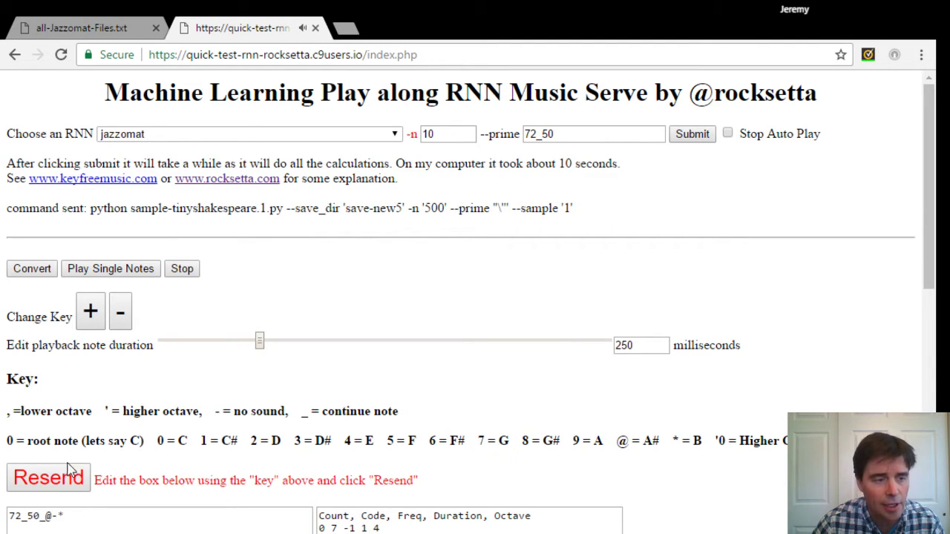
- Get two successive jazzomat continuations of the melody
click(53, 481)
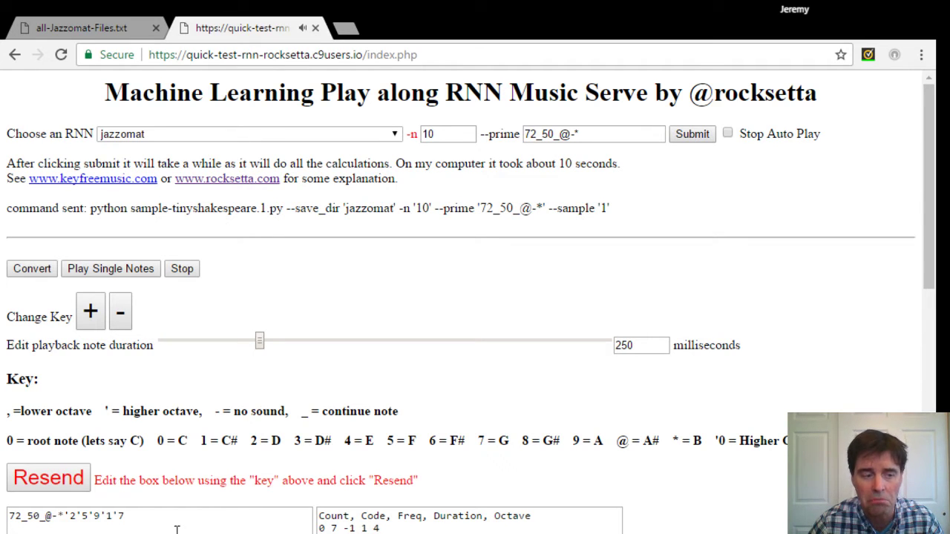
click(58, 481)
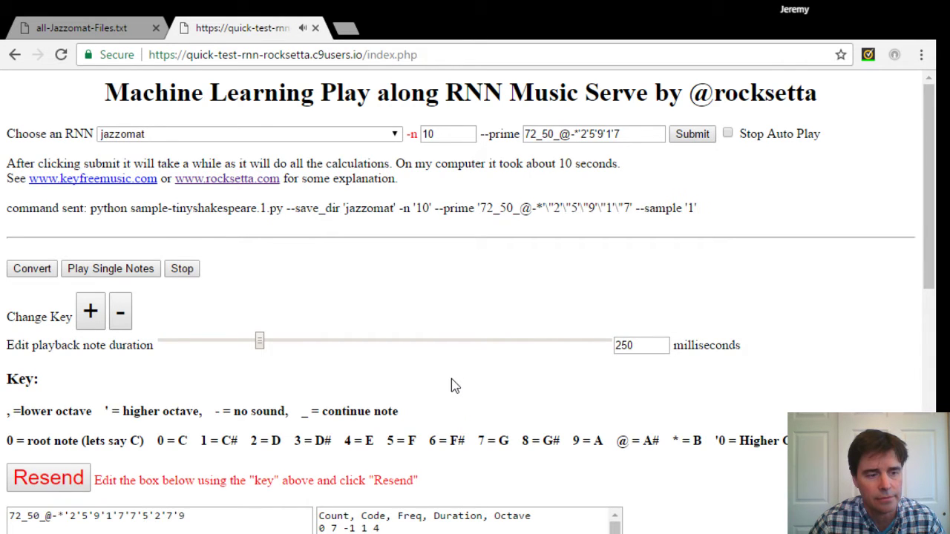
scroll(451, 384, down, 2)
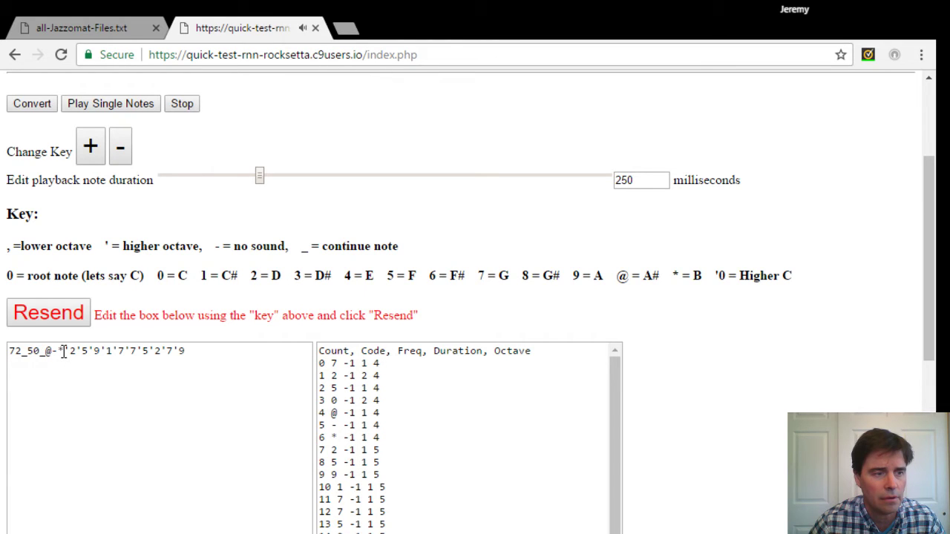
- Remove 72_50_@-*, add underscores, and resend to get '2'5'9'1__'7'7'5_'2'7'9'8'8'7'6'5
drag(64, 352, 9, 352)
key(BackSpace)
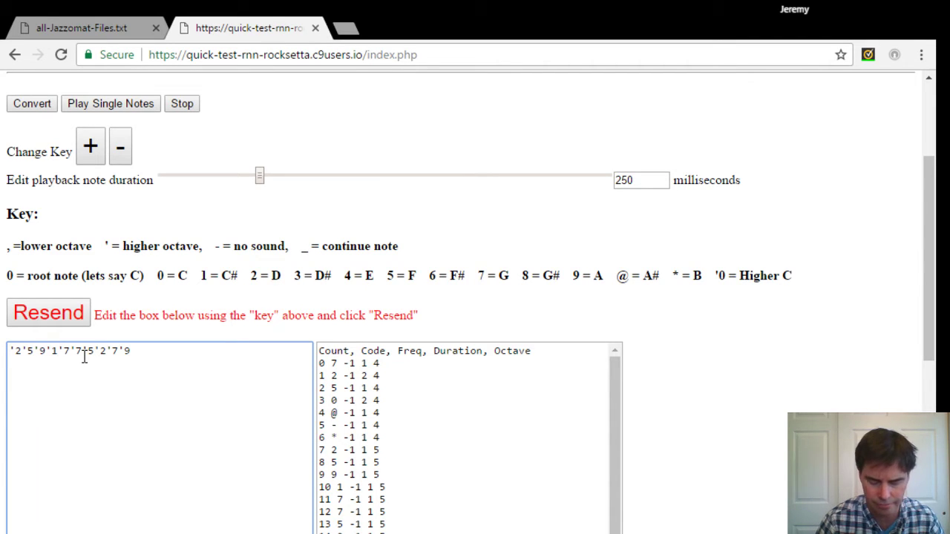
text(__)
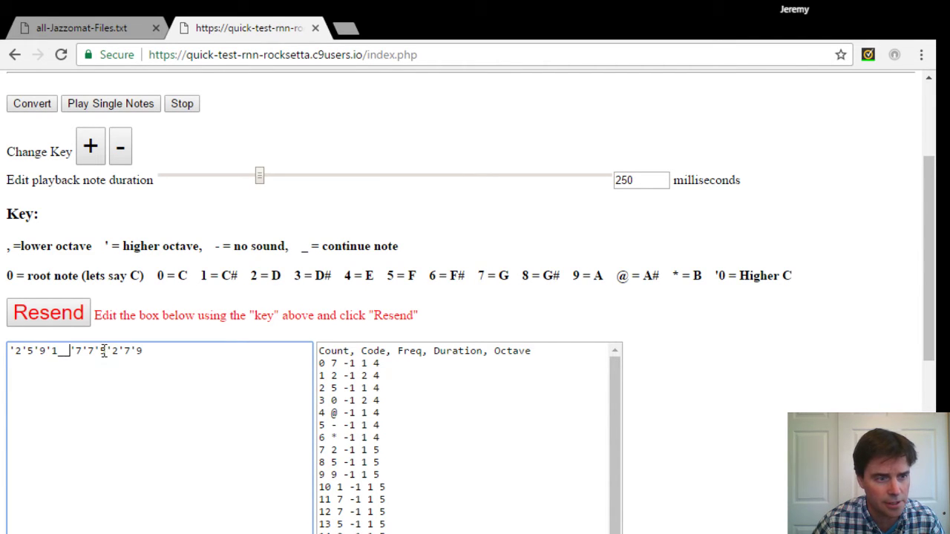
text(_)
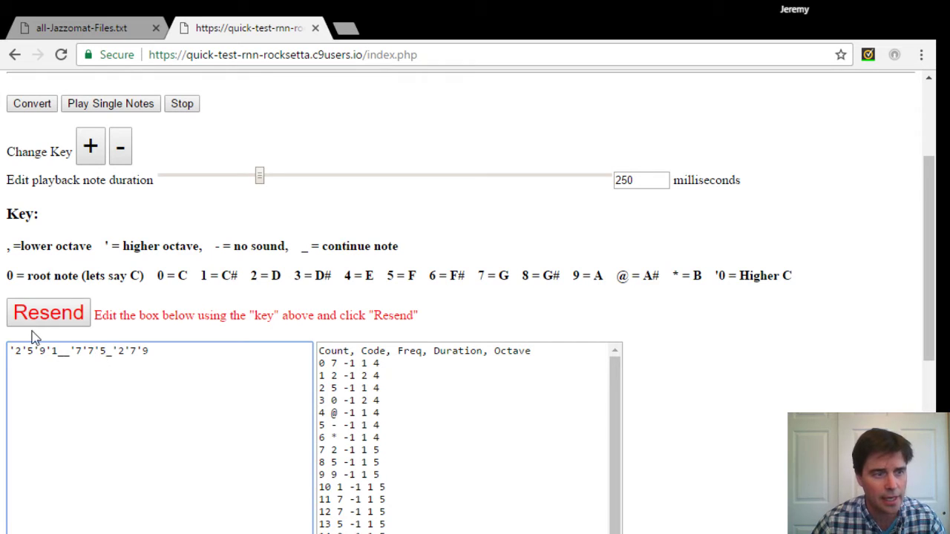
click(63, 318)
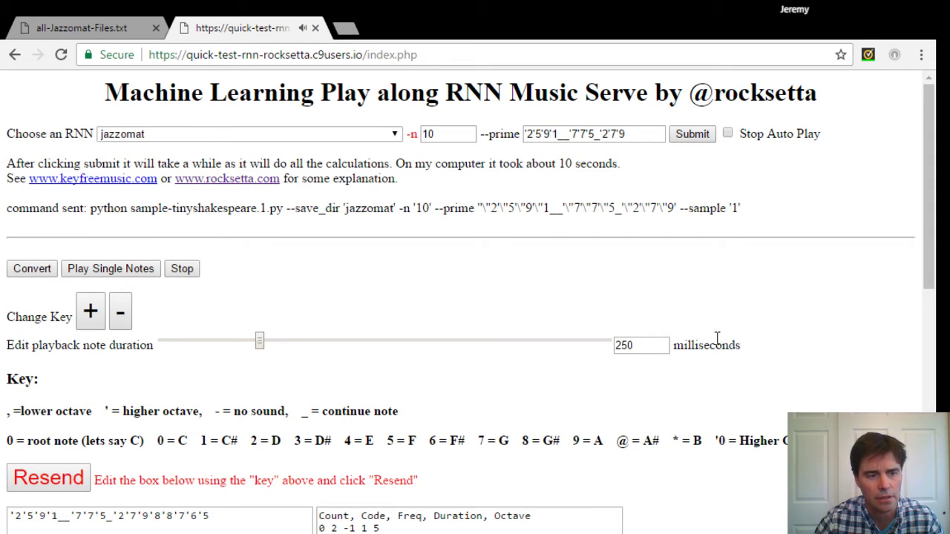
scroll(732, 328, down, 1)
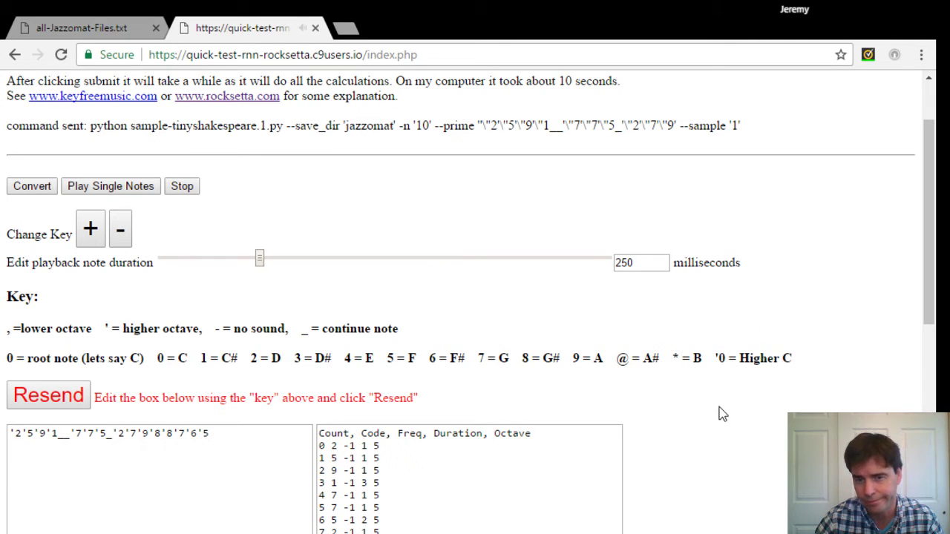
scroll(290, 438, up, 1)
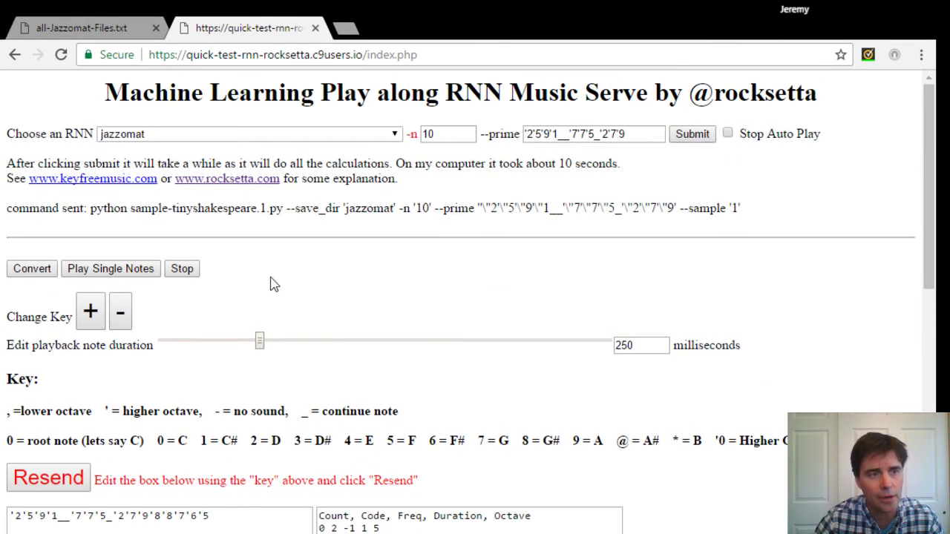
- Switch the RNN model to anthem-small
click(233, 137)
click(231, 152)
scroll(440, 319, down, 2)
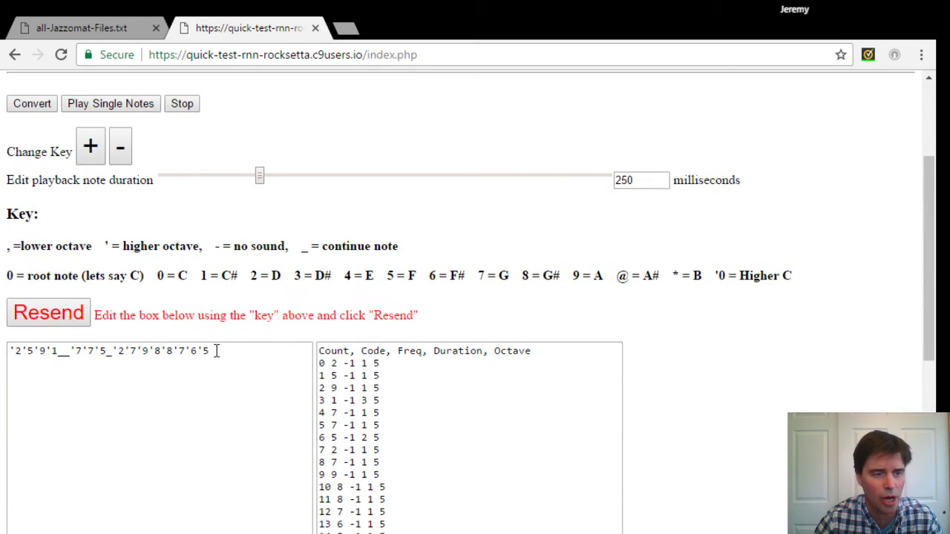
drag(213, 351, 89, 356)
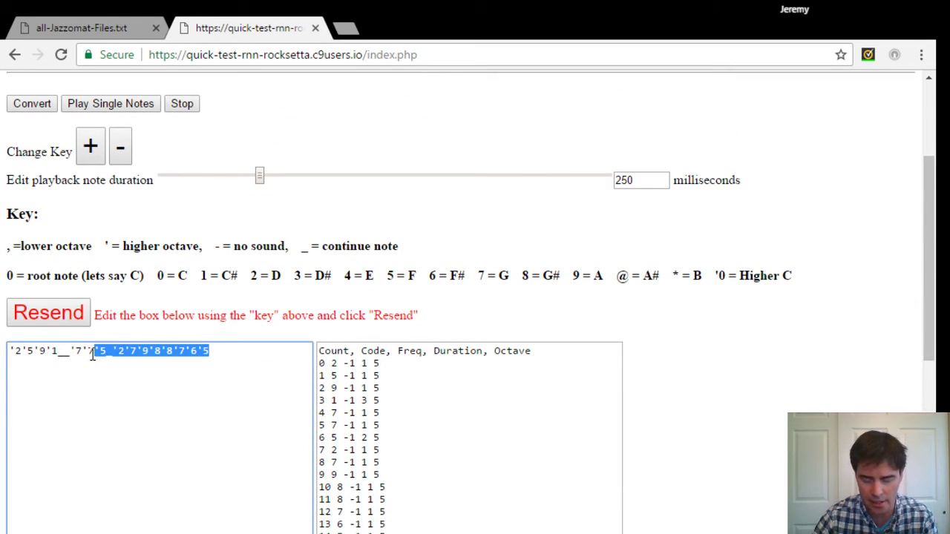
key(BackSpace)
click(64, 312)
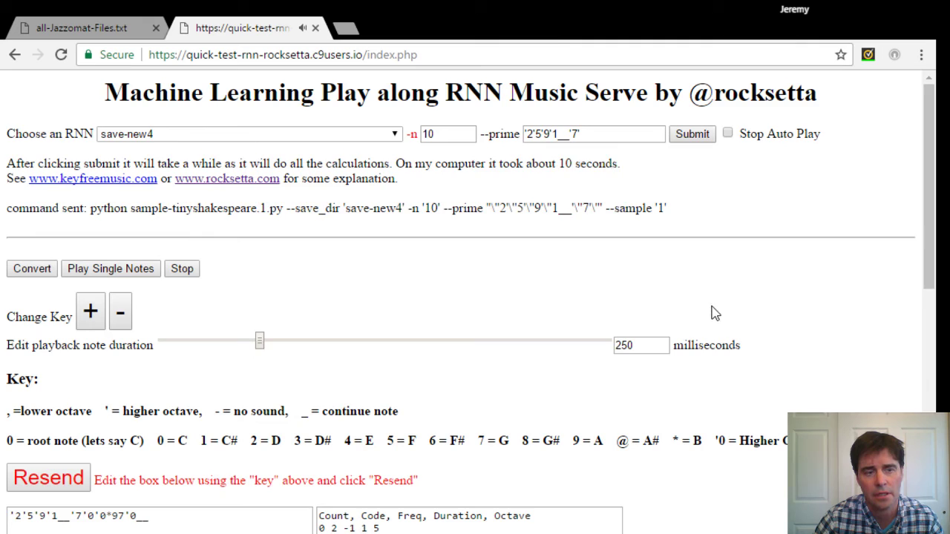
scroll(715, 314, down, 3)
scroll(715, 314, up, 3)
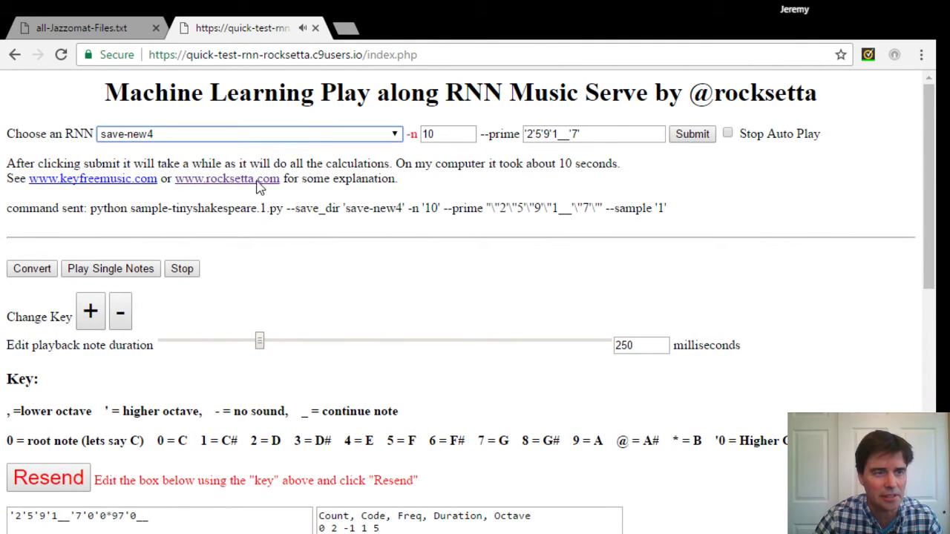
scroll(371, 375, down, 2)
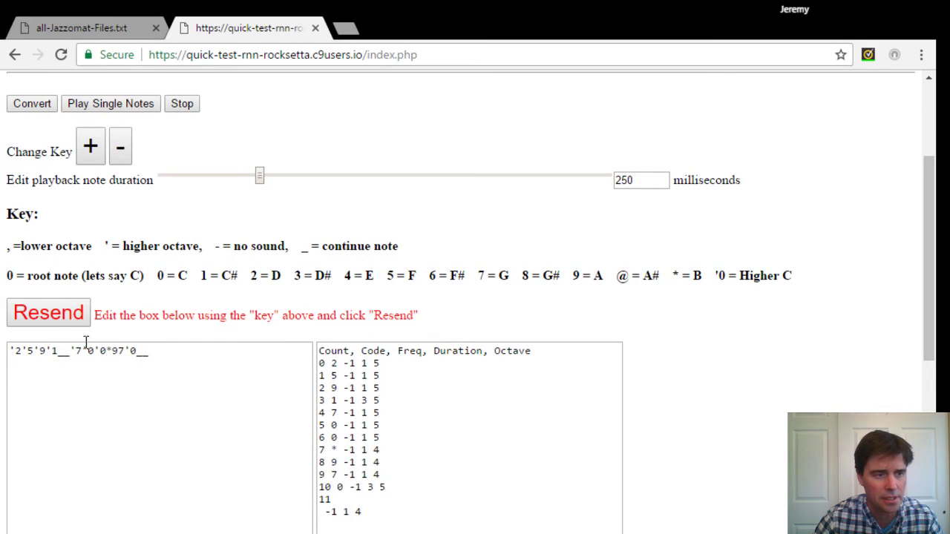
click(45, 315)
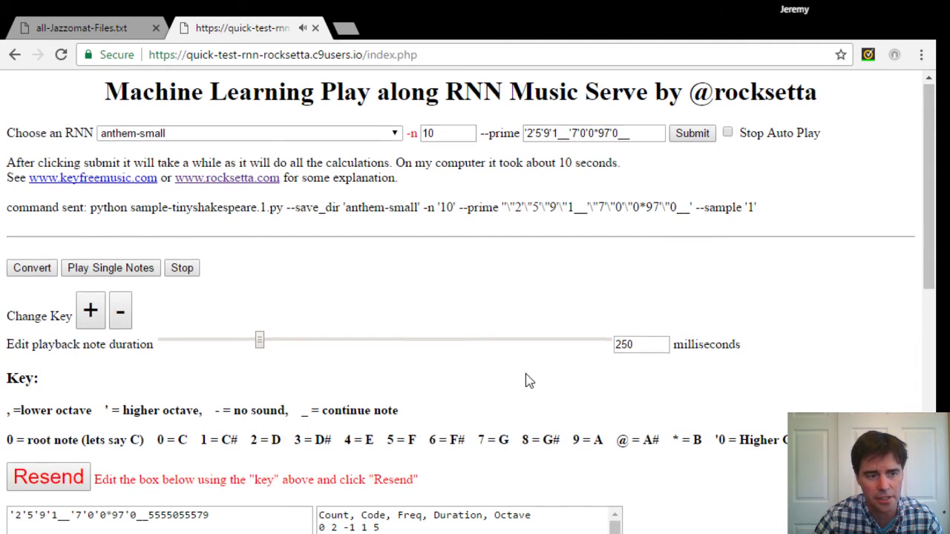
scroll(527, 382, down, 1)
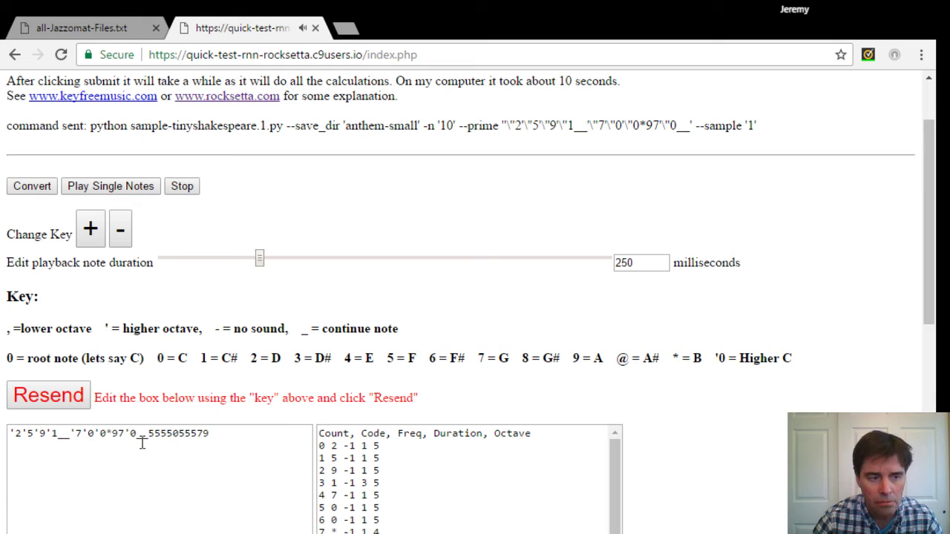
drag(149, 433, 52, 435)
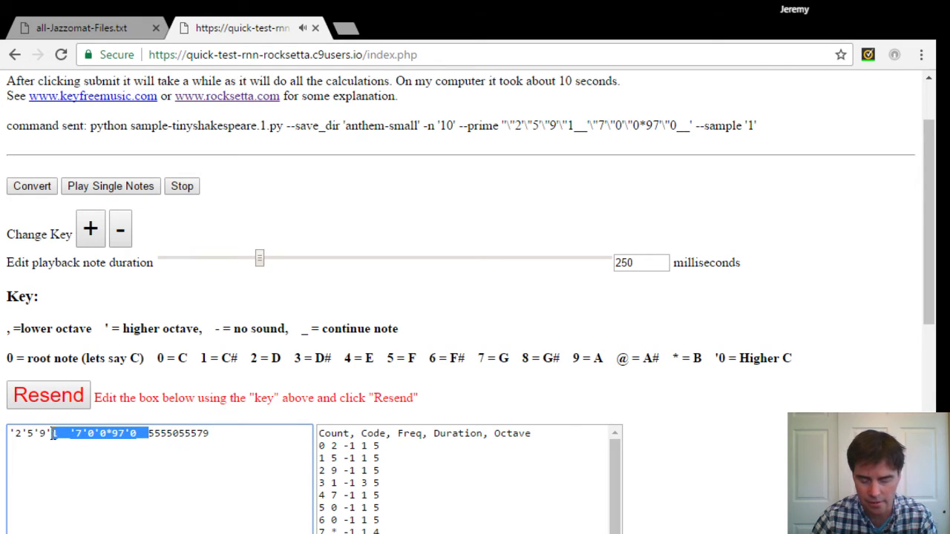
key(BackSpace)
click(25, 407)
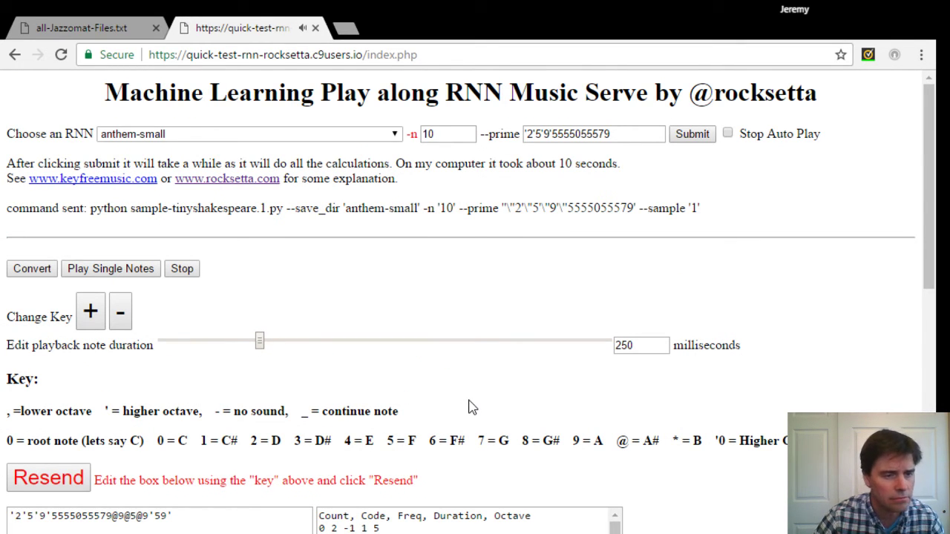
- Switch to Jazz greats RNN, trim the prime to '2'5'9'555, and regenerate '2'5'9'555'4'2'069'4
click(386, 140)
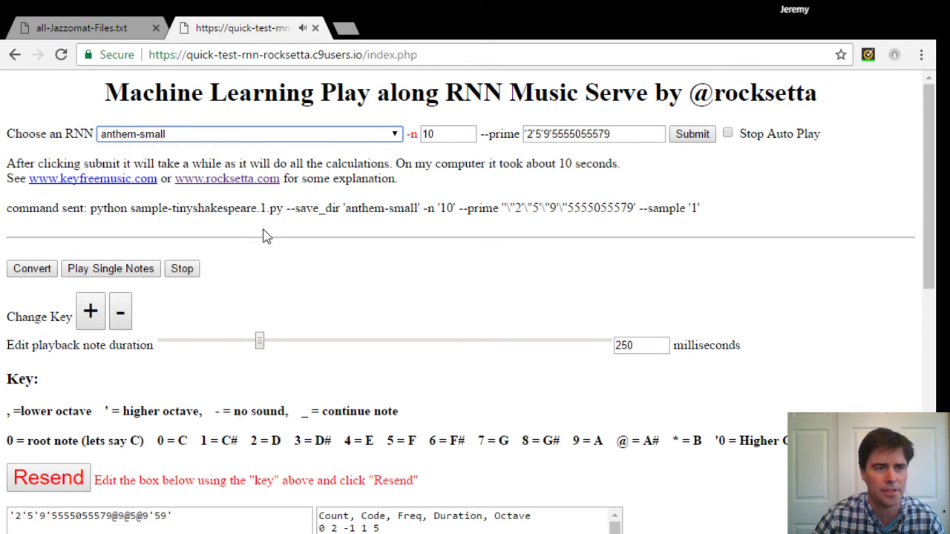
key(Down)
drag(172, 516, 75, 518)
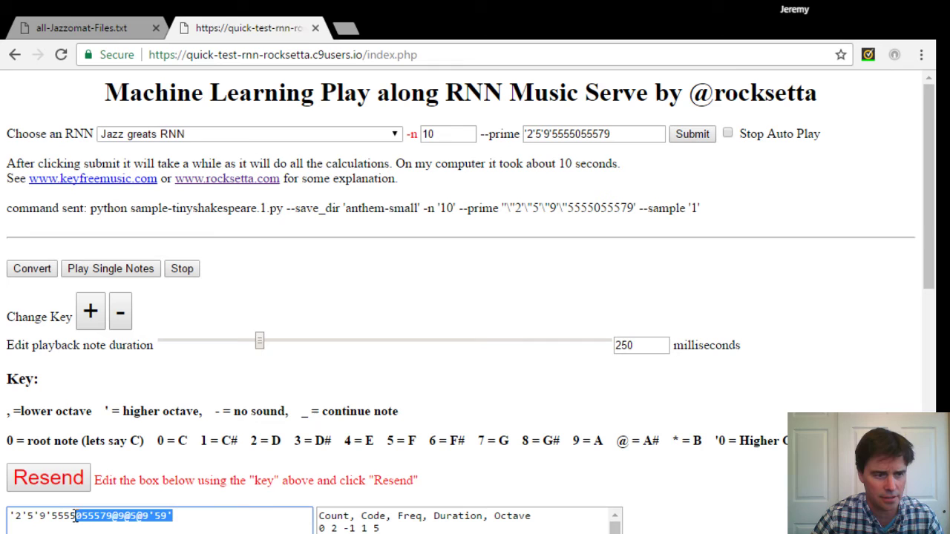
key(BackSpace)
click(68, 479)
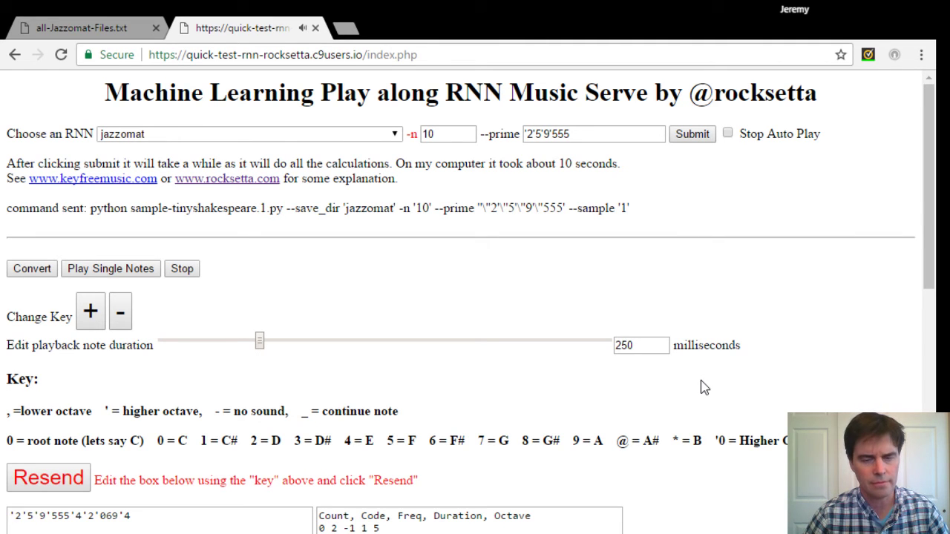
scroll(704, 386, down, 2)
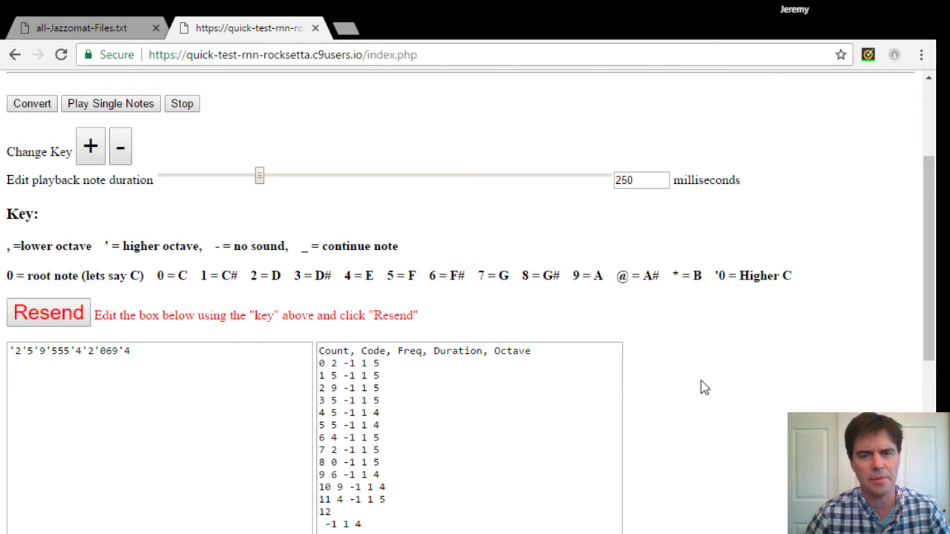
scroll(704, 386, down, 4)
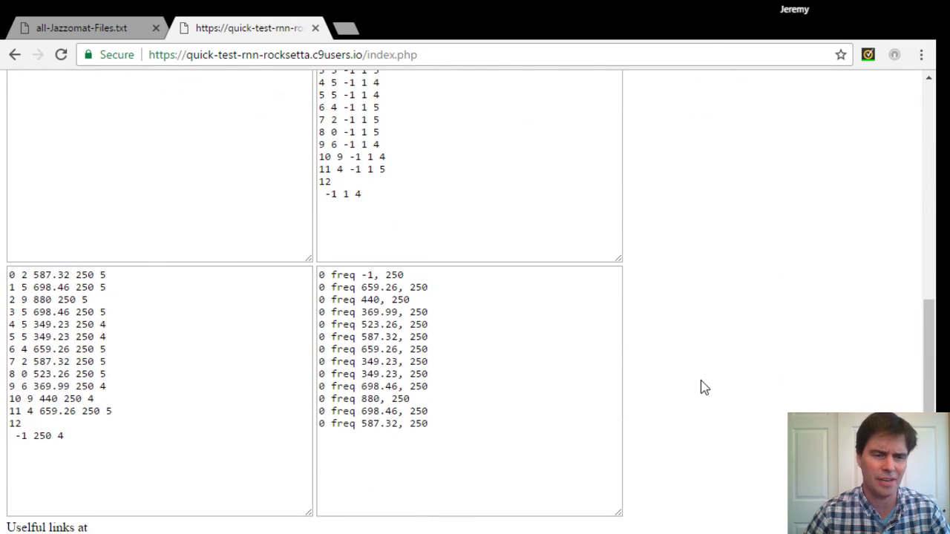
scroll(704, 387, up, 5)
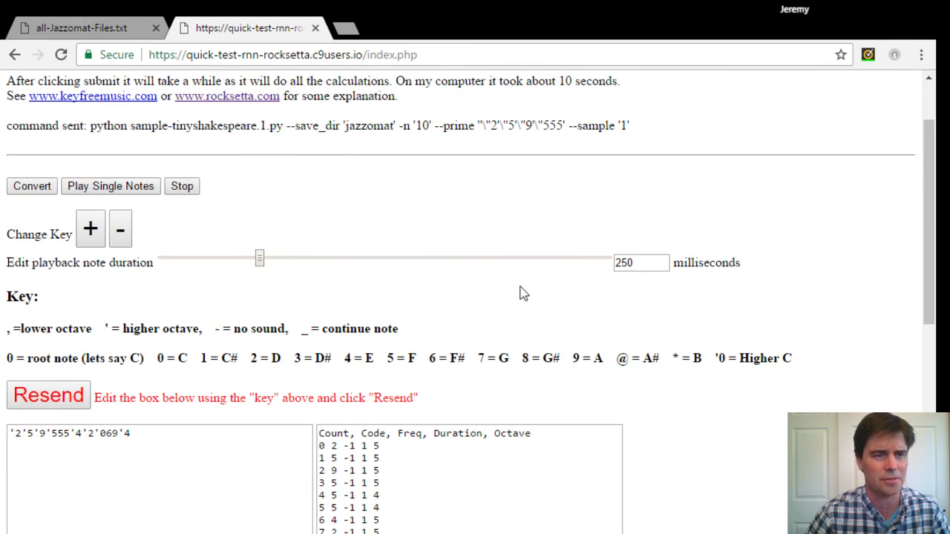
scroll(529, 297, up, 1)
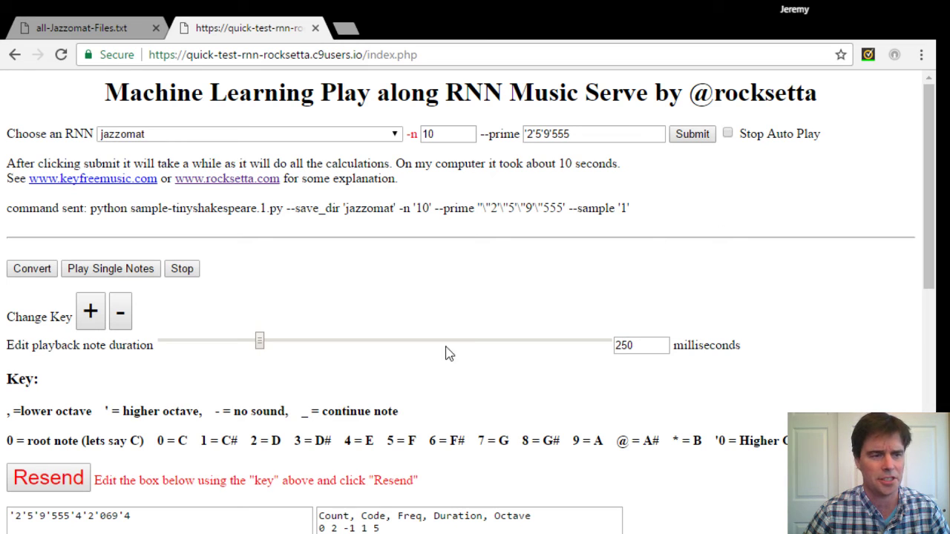
- Set note duration to 154 ms, lower the key two steps, then convert and play
scroll(423, 357, down, 1)
scroll(446, 354, down, 1)
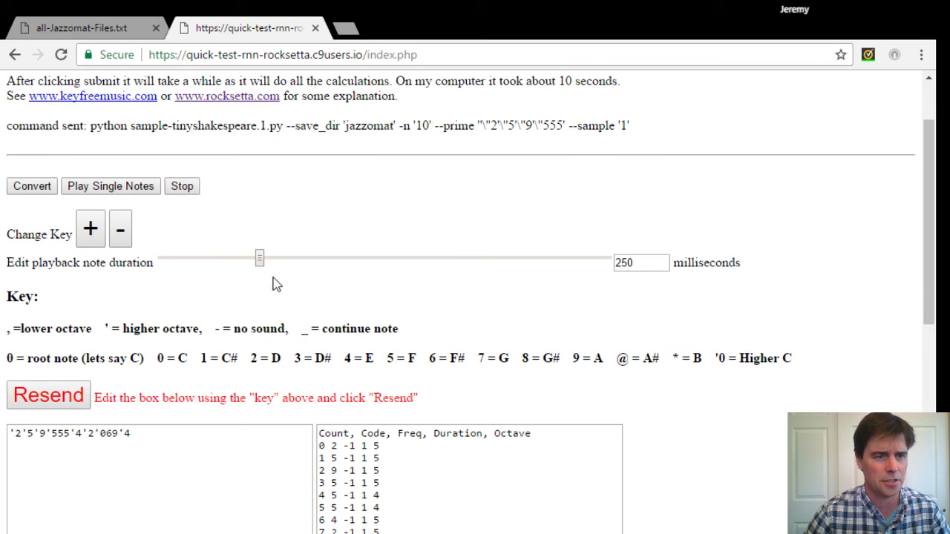
drag(261, 262, 215, 263)
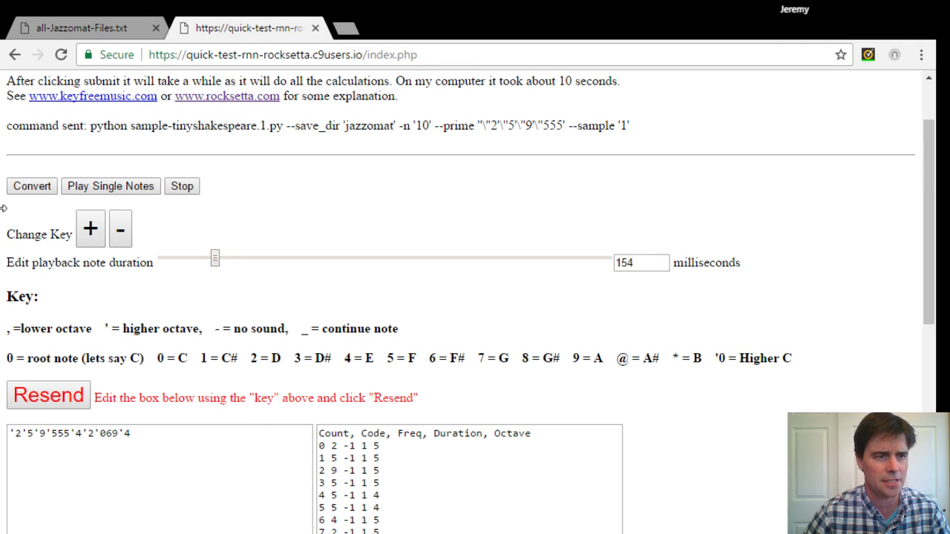
click(121, 232)
click(120, 232)
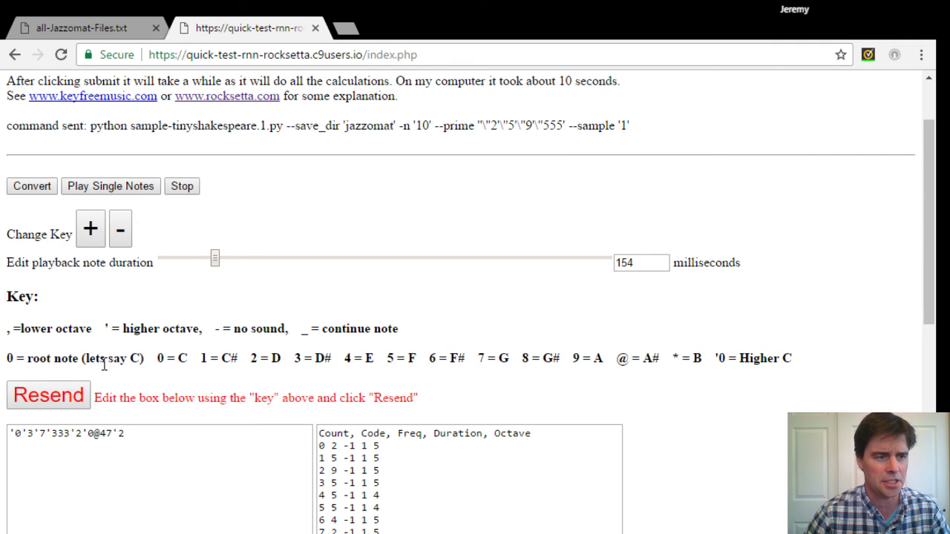
click(23, 189)
click(121, 186)
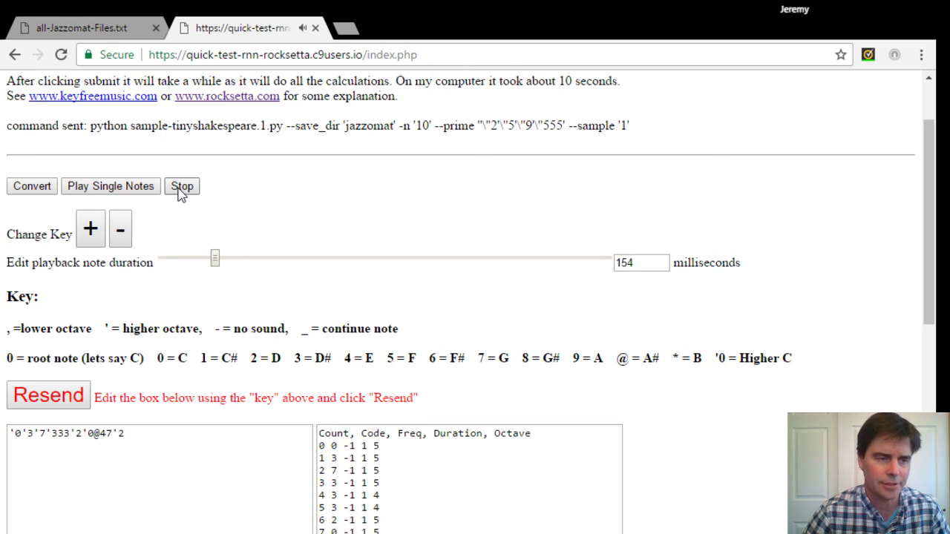
- Lower the key five more steps with recalculated codes, reaching 58'08,8,8753,907
click(120, 233)
click(120, 232)
click(120, 233)
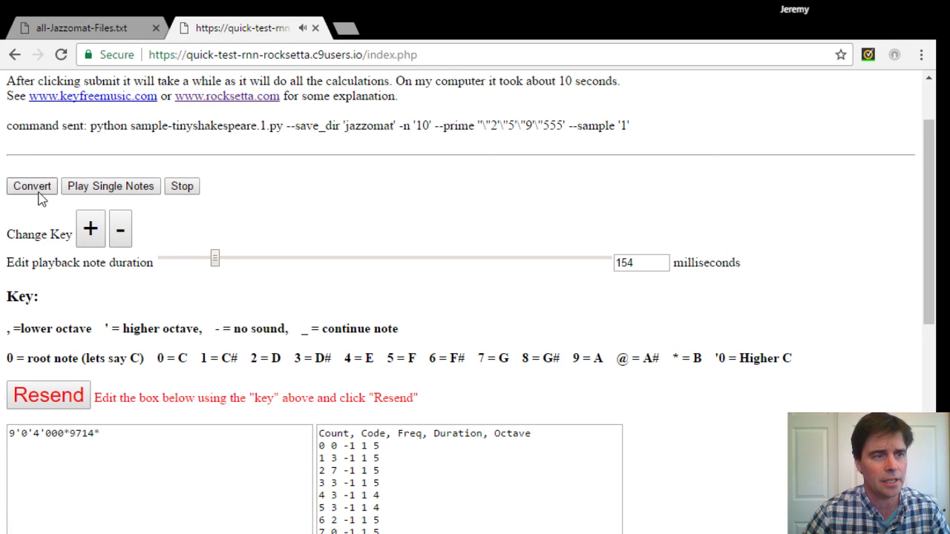
click(39, 191)
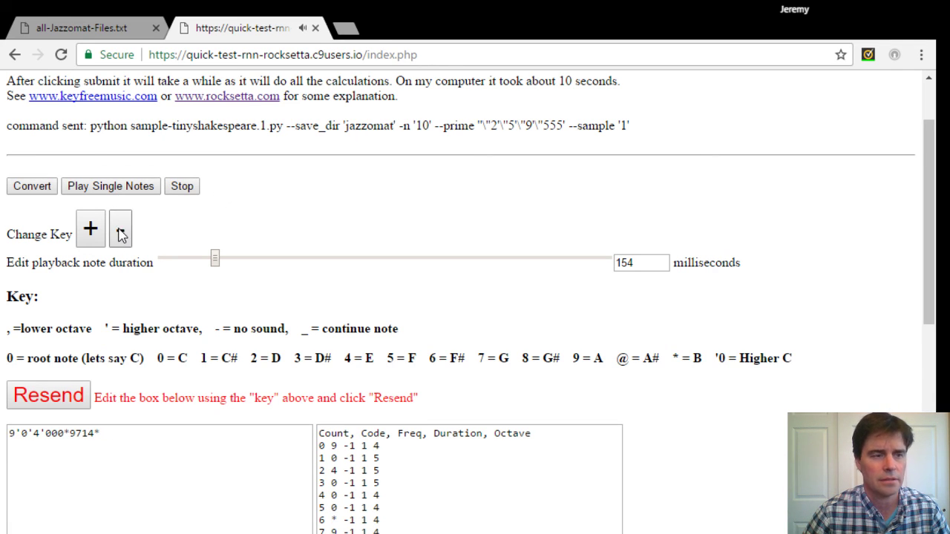
click(120, 232)
click(120, 232)
click(121, 232)
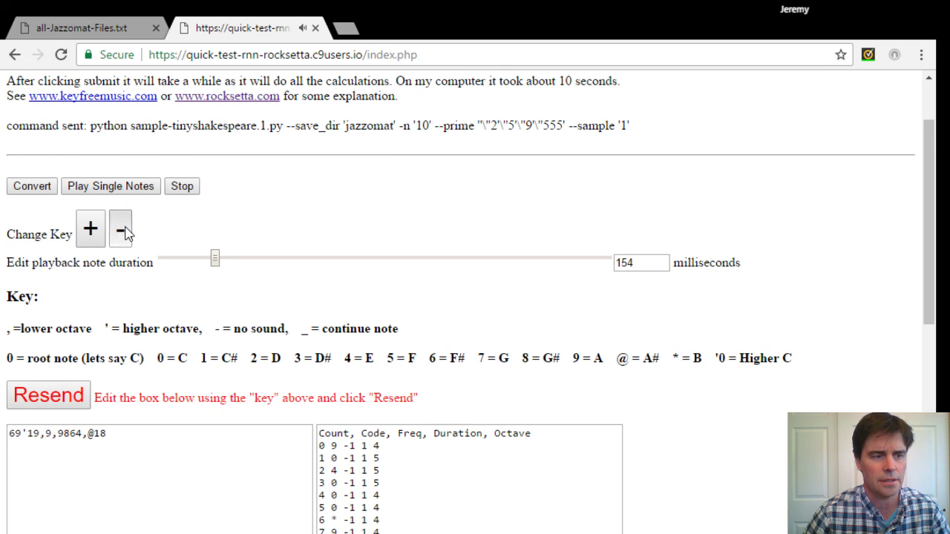
click(120, 233)
click(39, 192)
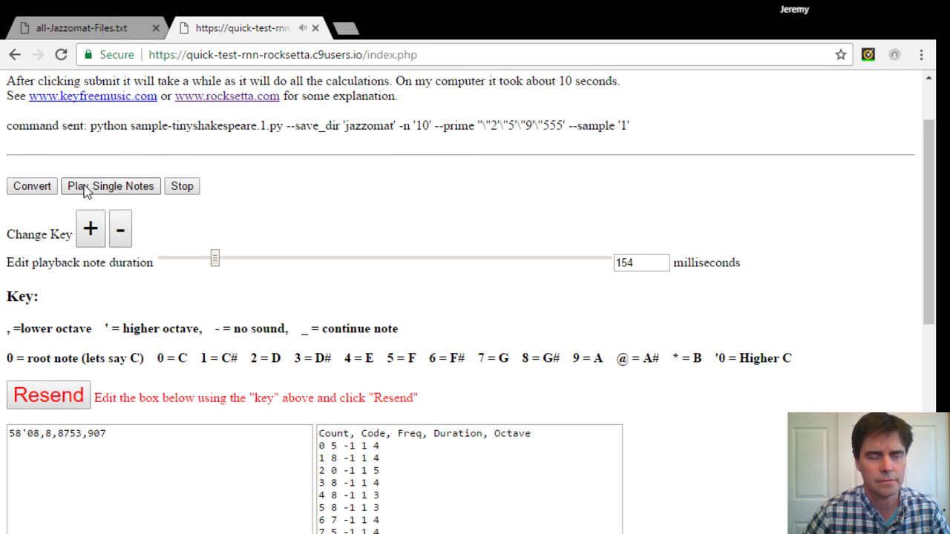